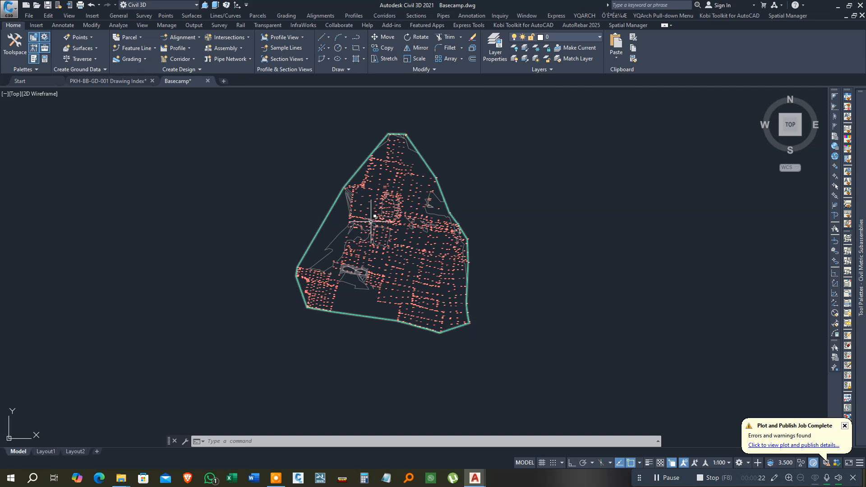
Review the file types available for importing points from a source file, and close the dialogs without importing.
click(86, 37)
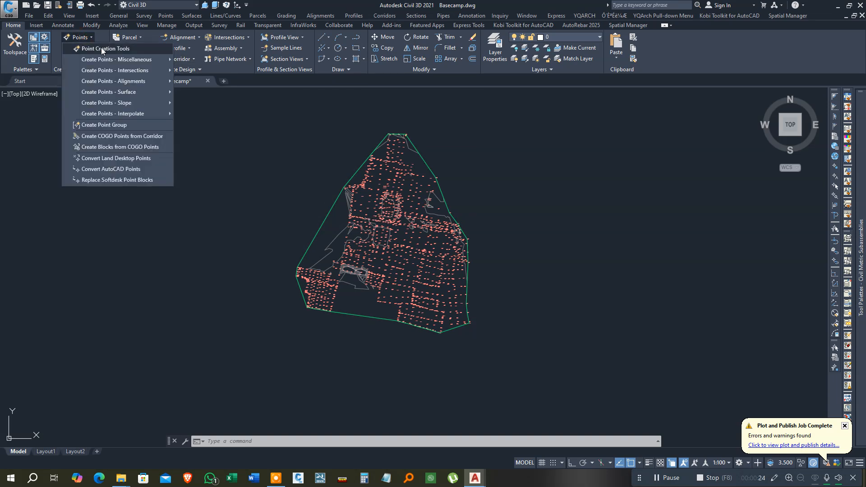
click(101, 47)
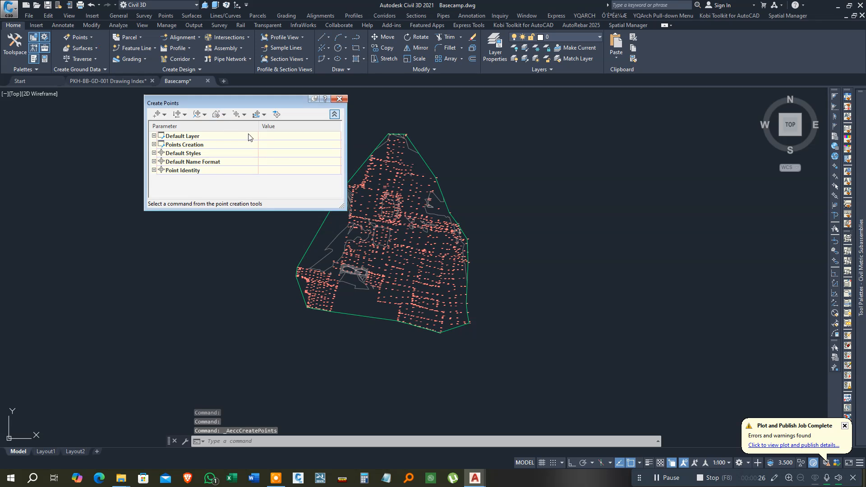
click(277, 115)
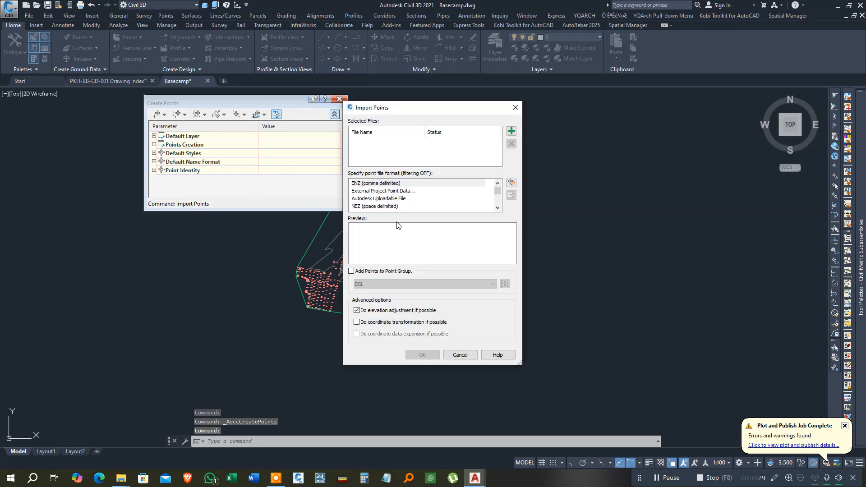
click(511, 130)
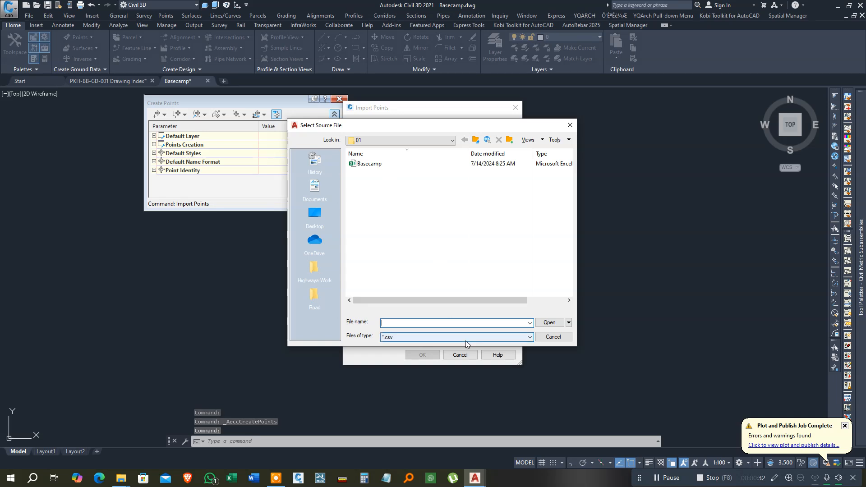
click(451, 337)
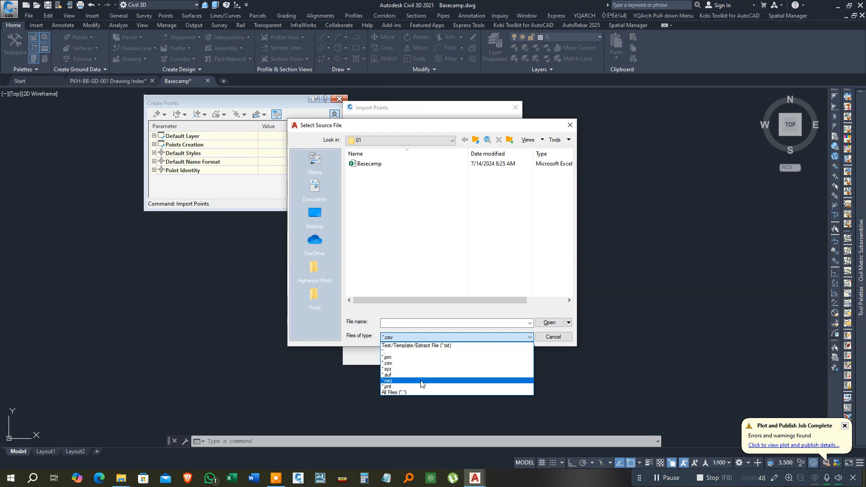
click(570, 127)
click(570, 126)
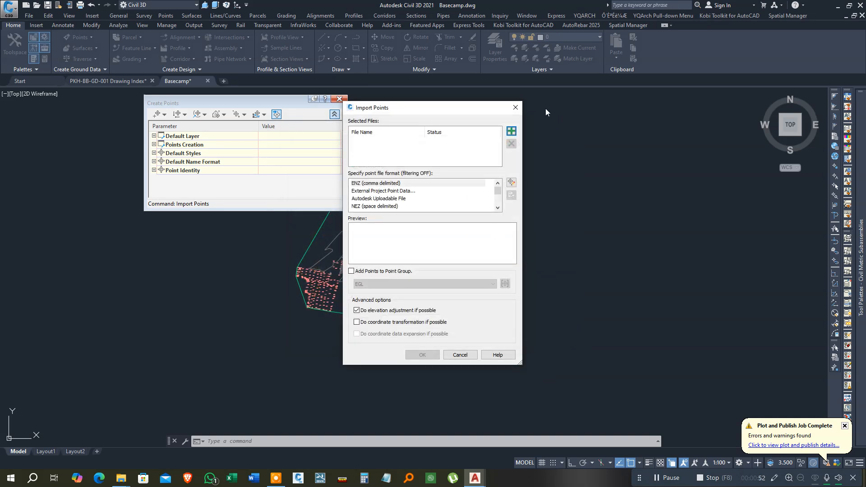
click(514, 112)
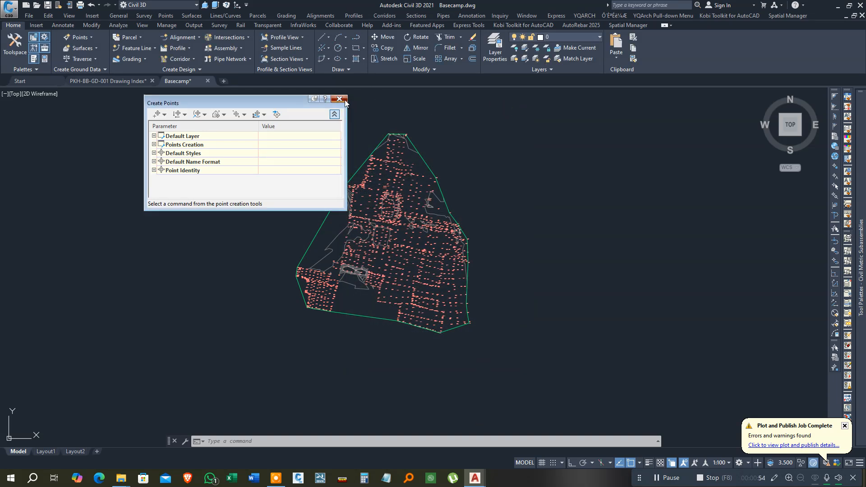
click(345, 100)
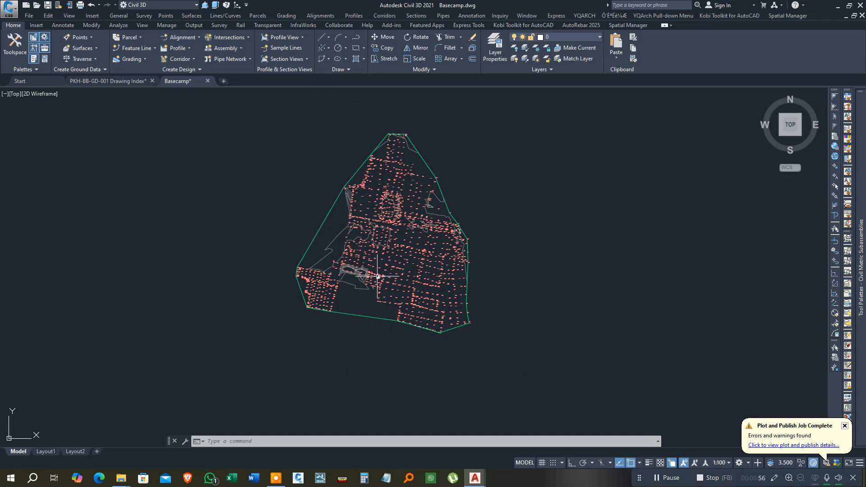
Examine the survey points and their northing and easting labels across the site.
scroll(380, 277, up, 5)
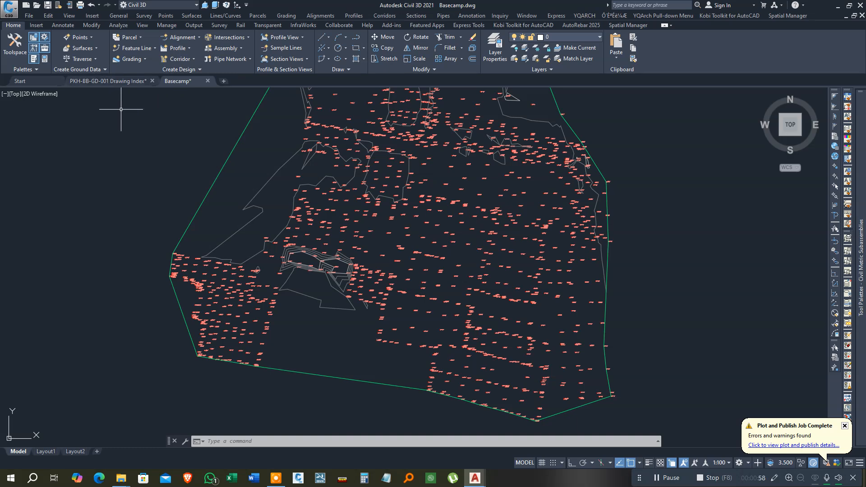
scroll(424, 218, up, 7)
scroll(415, 226, down, 6)
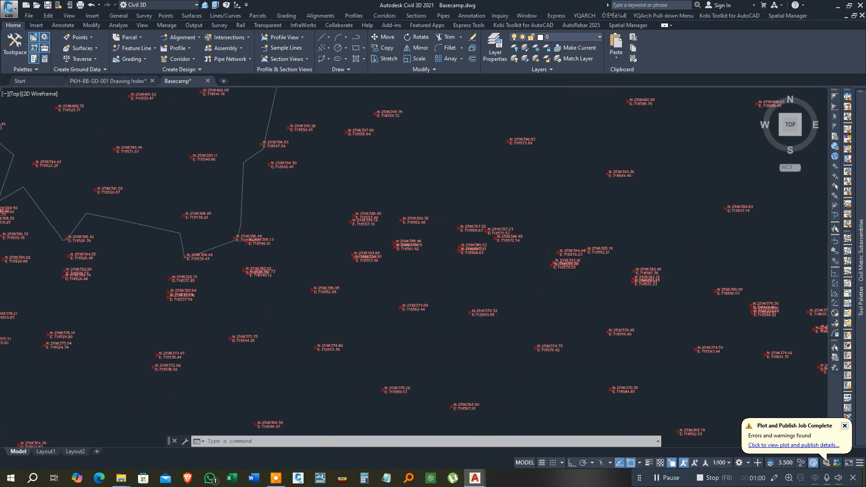
scroll(409, 230, down, 4)
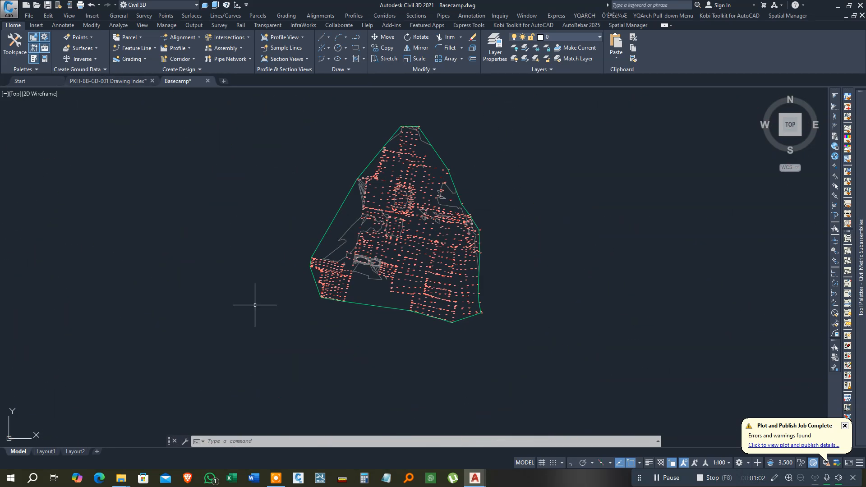
middle_drag(528, 264, 525, 284)
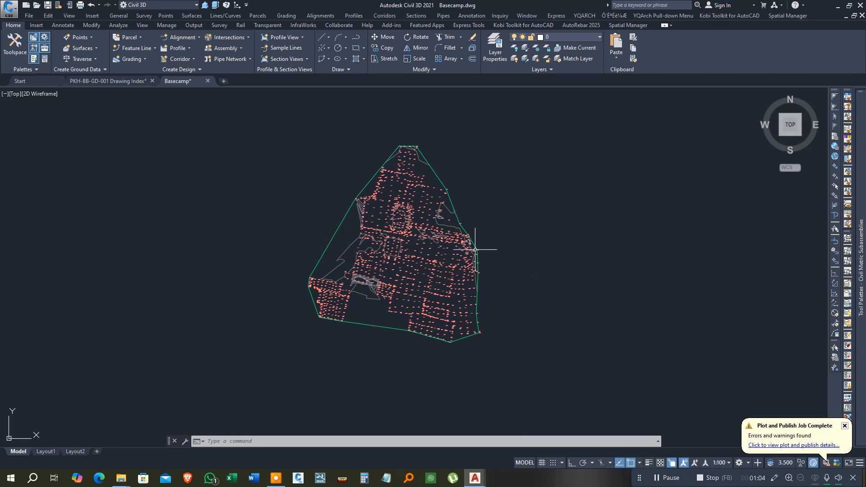
scroll(338, 258, down, 2)
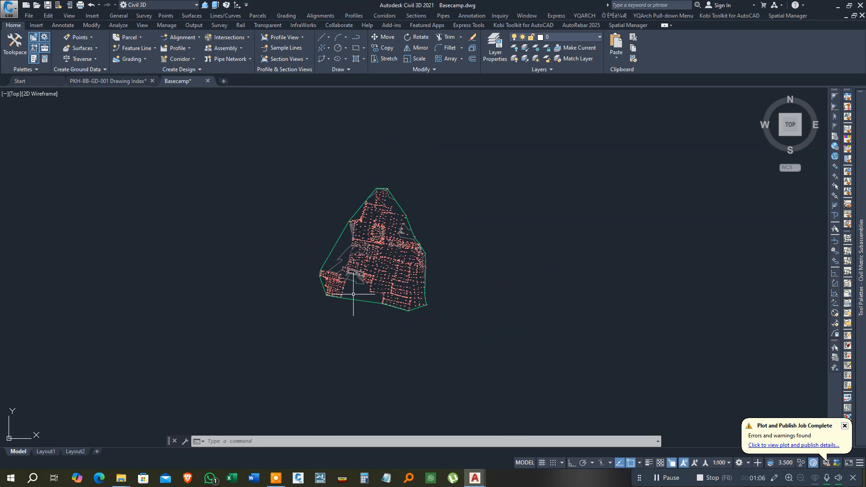
scroll(339, 271, up, 2)
middle_drag(511, 223, 509, 227)
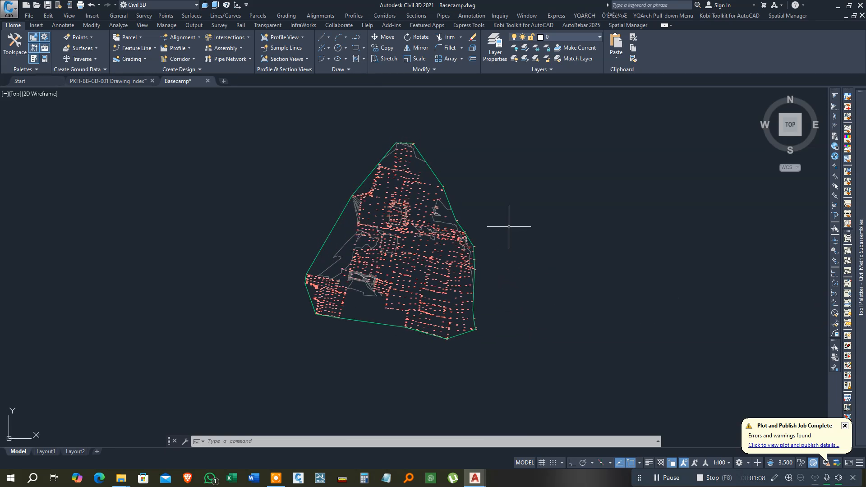
Select the TIN surface within the site boundary to inspect its quick properties, and clear the selection.
key(Escape)
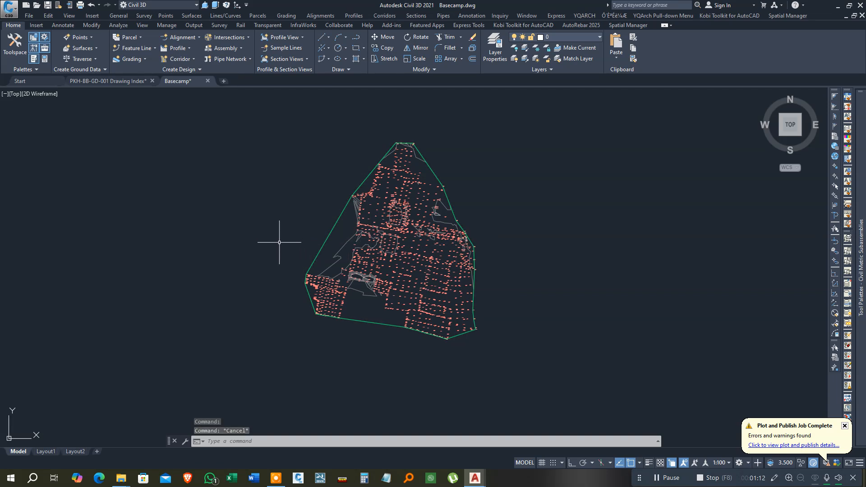
click(301, 229)
click(297, 234)
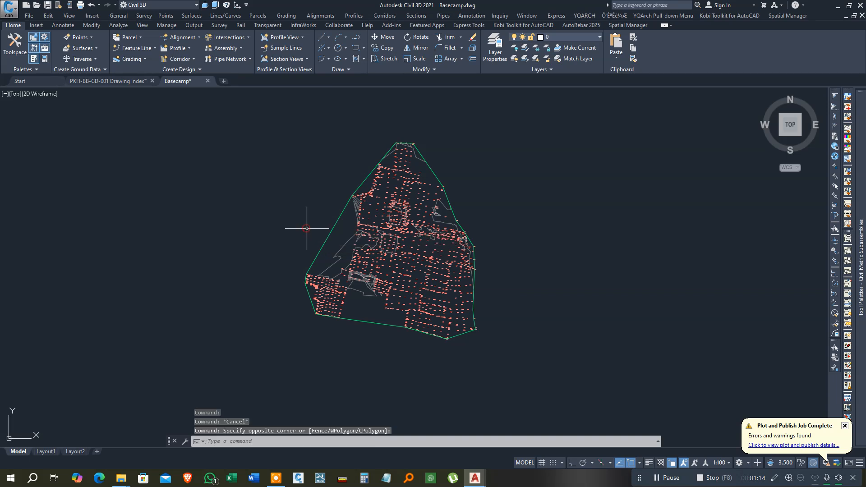
scroll(370, 255, up, 3)
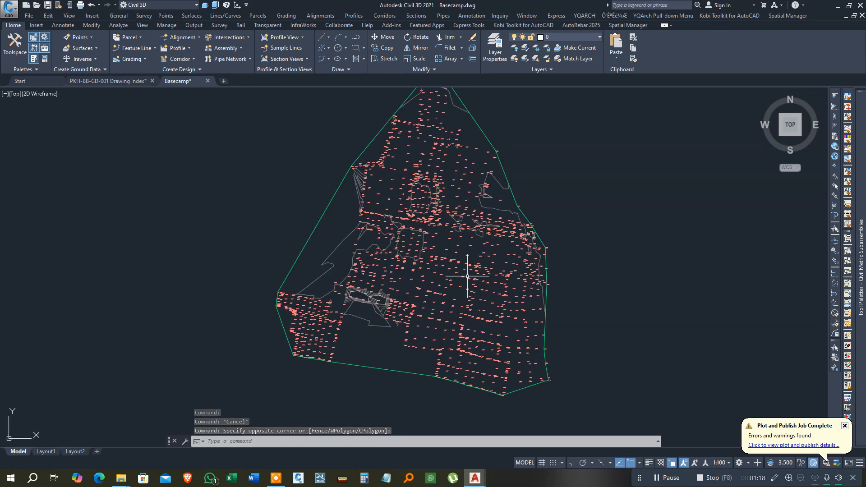
click(450, 256)
key(Escape)
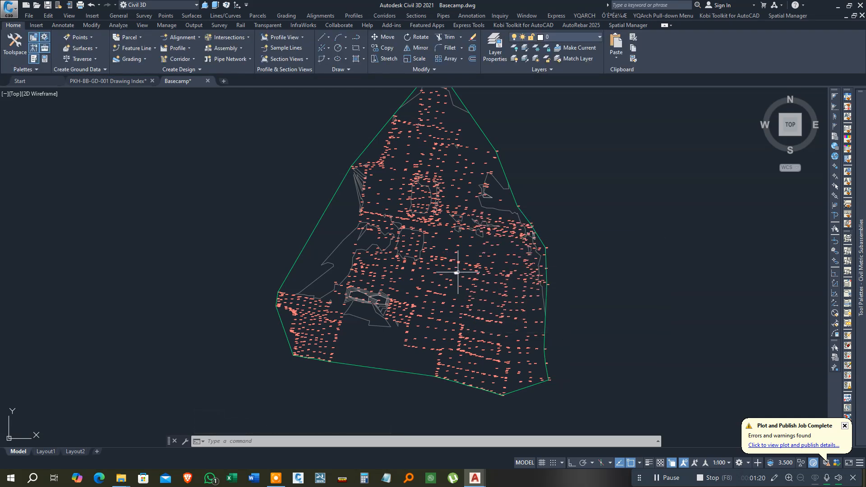
click(498, 209)
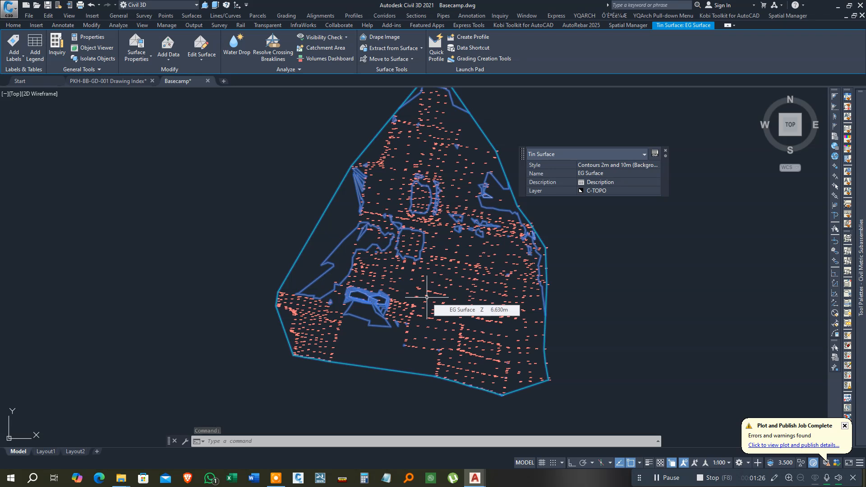
key(Escape)
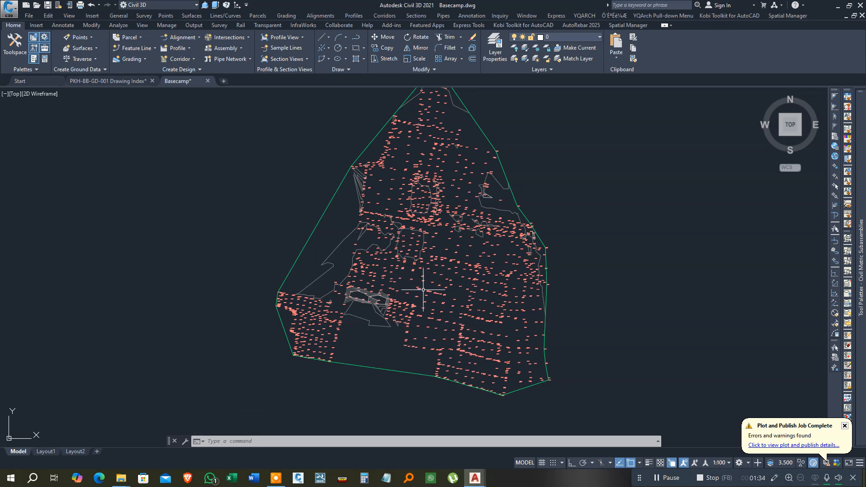
Set both the point style and the point label style of the EGL point group to <none>.
click(451, 259)
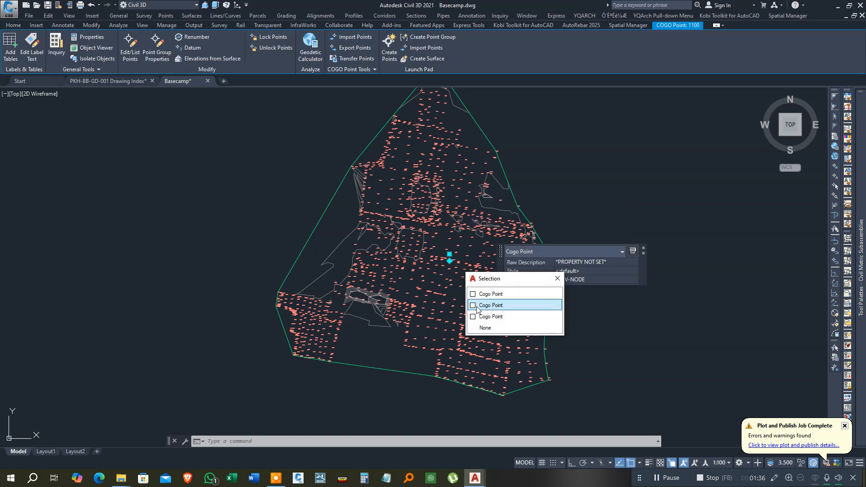
key(Escape)
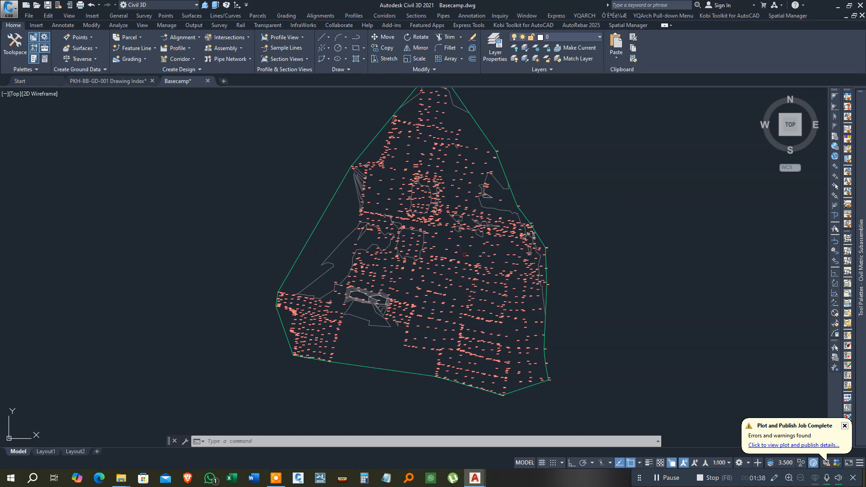
click(466, 253)
right_click(466, 253)
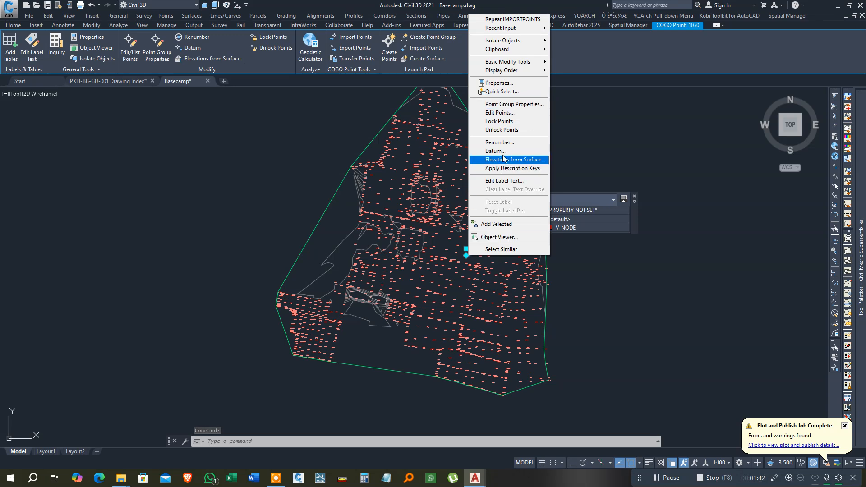
click(518, 105)
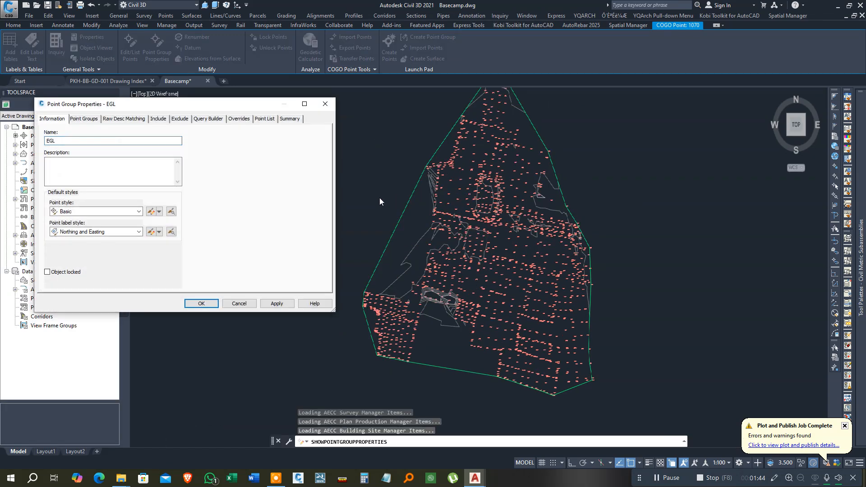
click(124, 231)
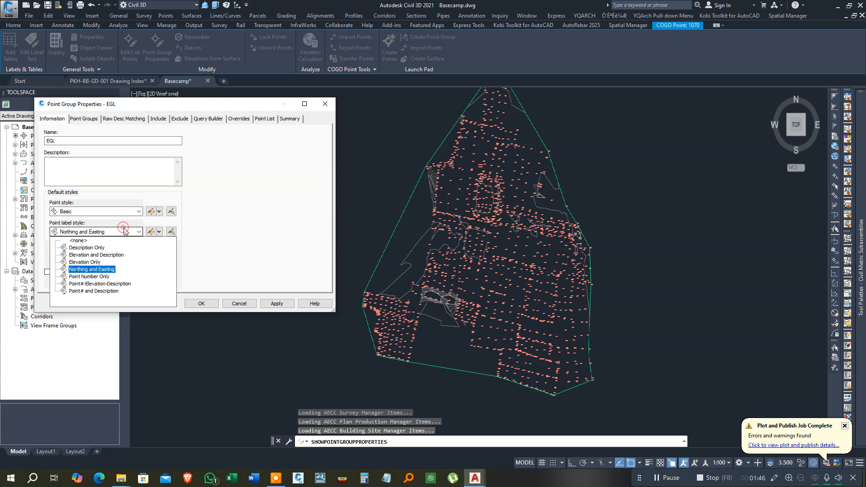
click(83, 240)
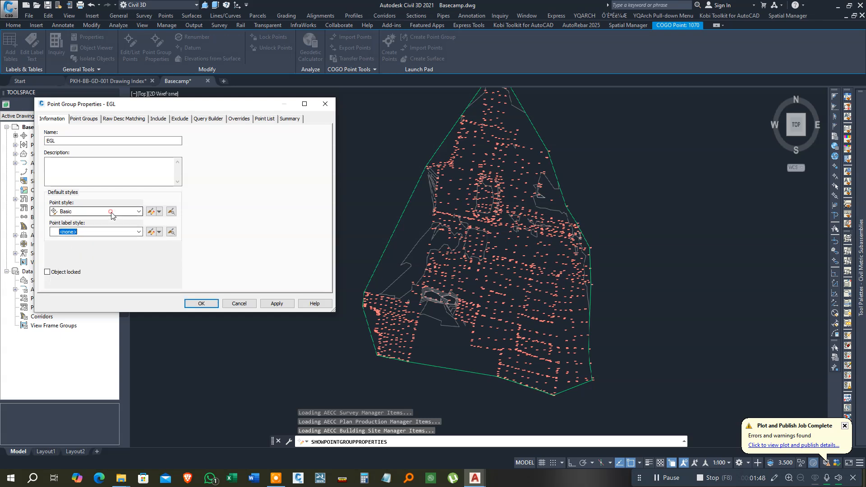
click(111, 212)
click(80, 222)
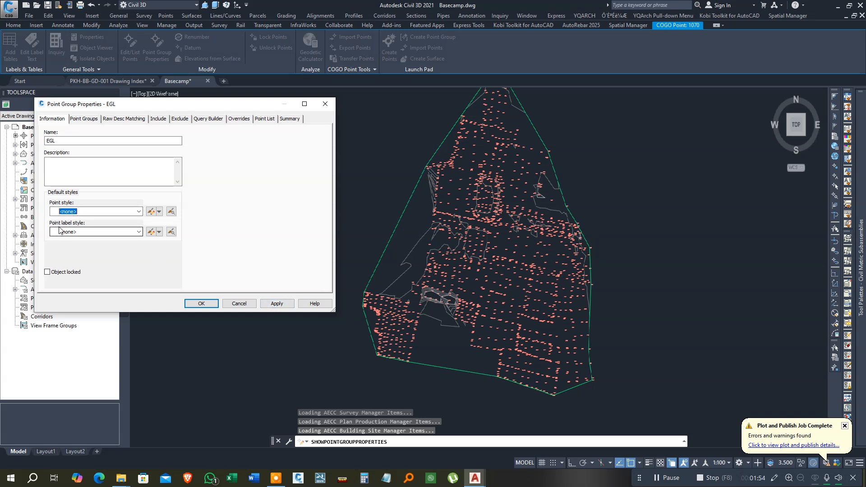
click(277, 303)
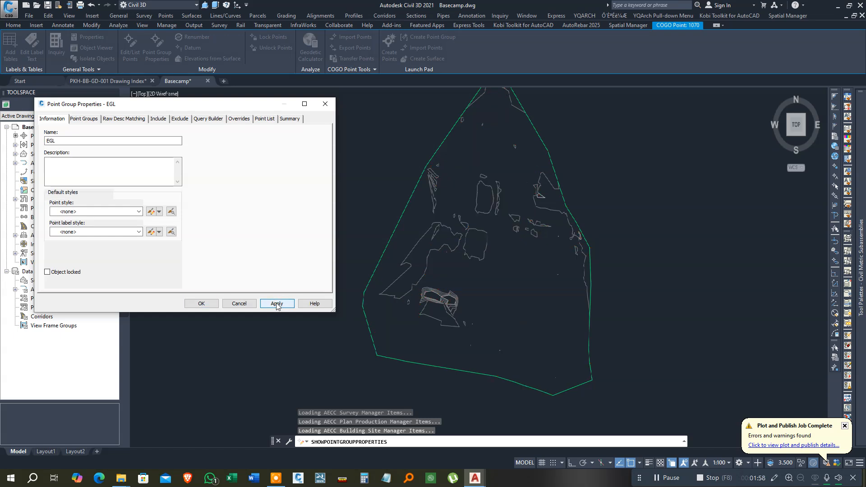
click(201, 304)
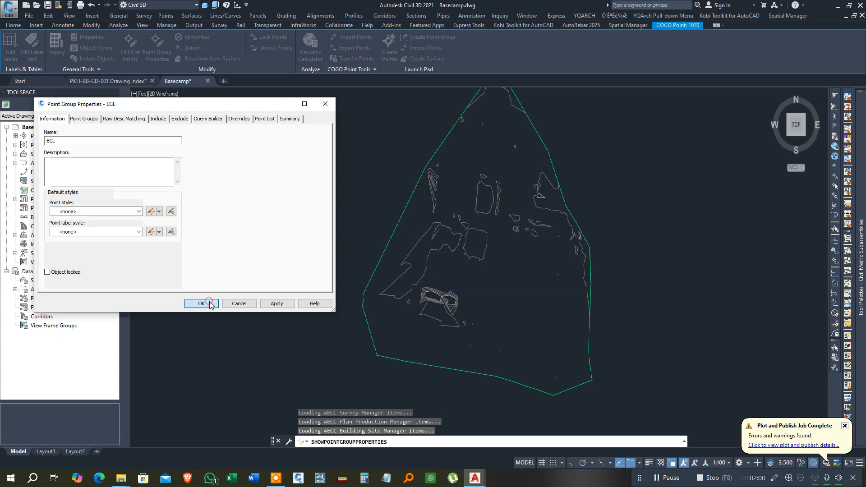
Set the surface style of the EG Surface to Border Only in its surface properties.
scroll(411, 298, down, 2)
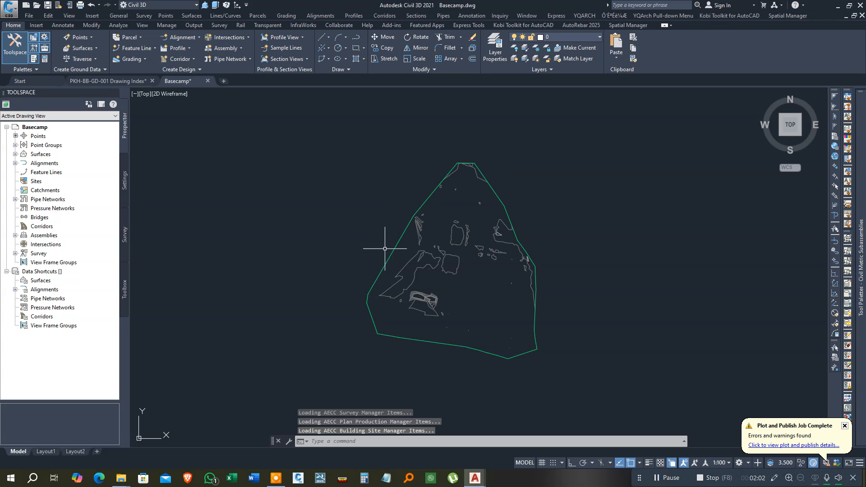
key(Escape)
click(463, 237)
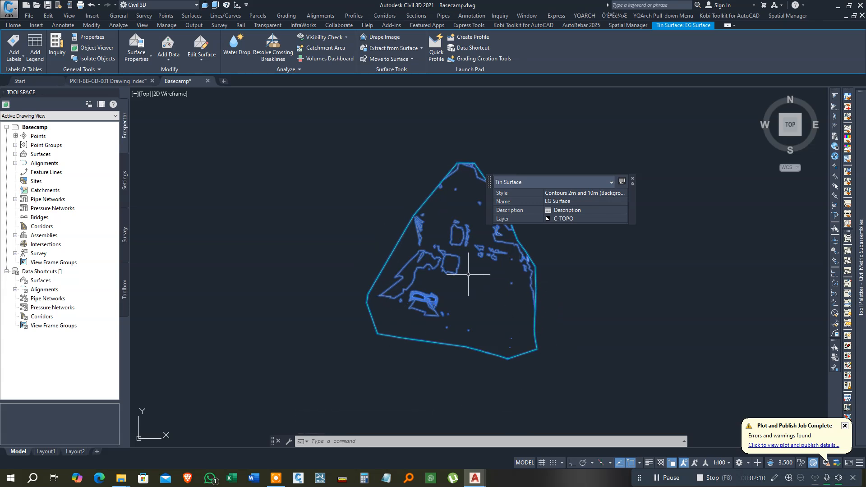
right_click(452, 255)
click(480, 260)
right_click(488, 258)
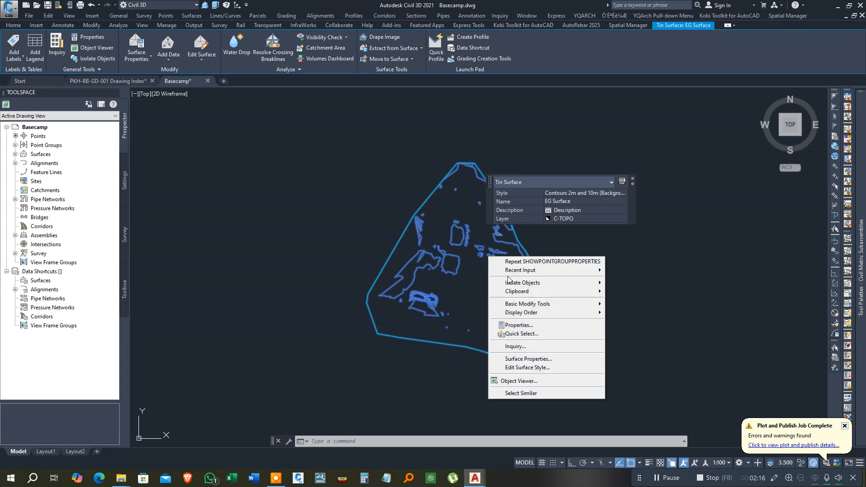
mouse_move(574, 311)
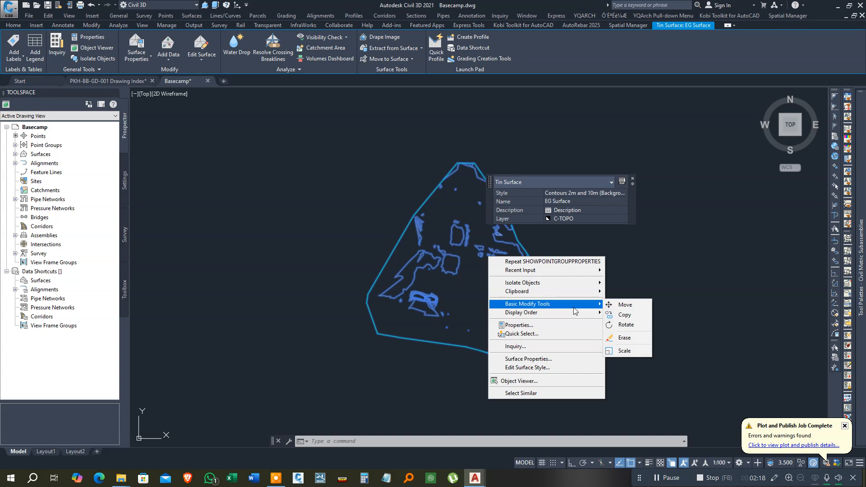
click(553, 357)
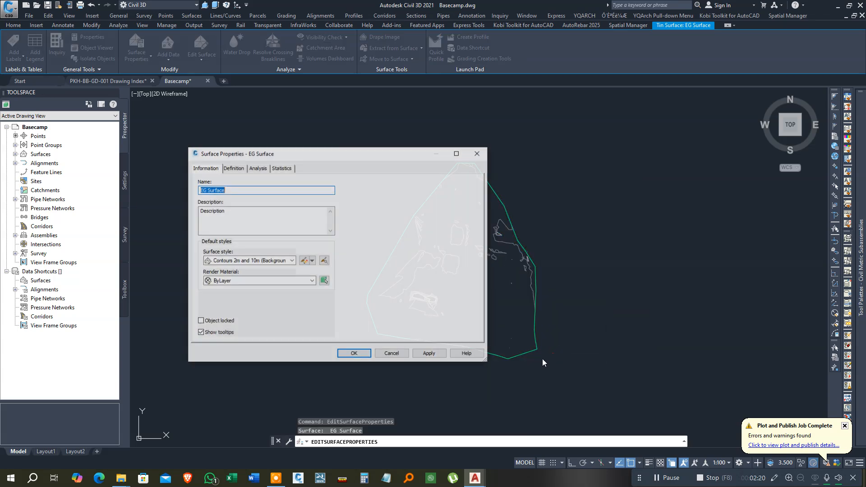
click(290, 262)
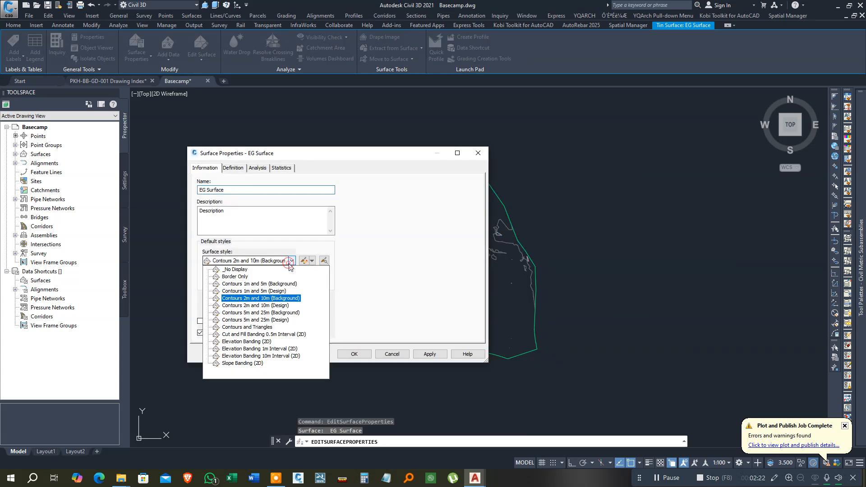
click(244, 271)
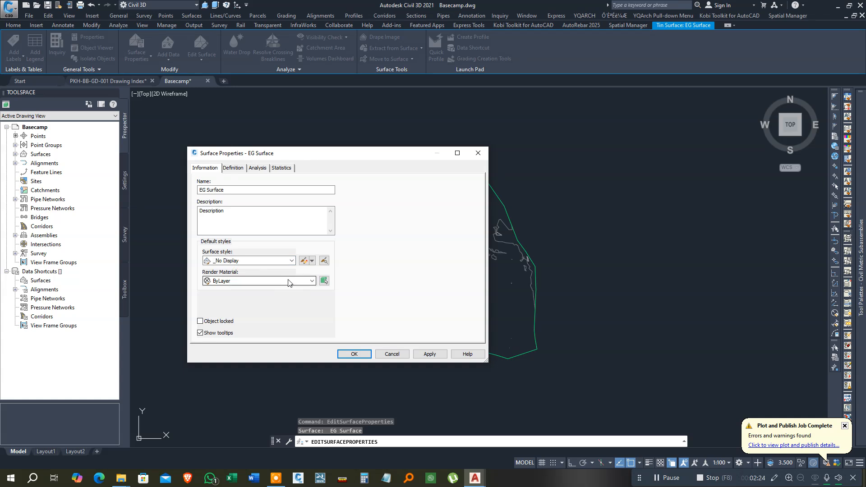
click(271, 261)
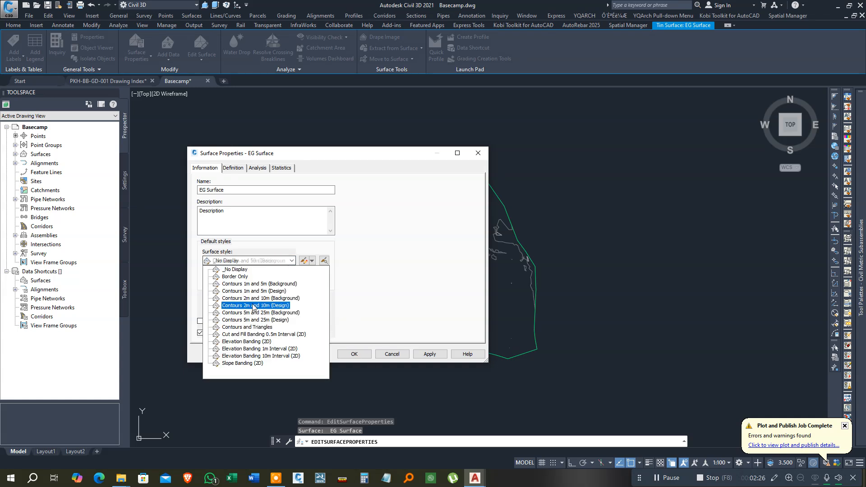
click(231, 277)
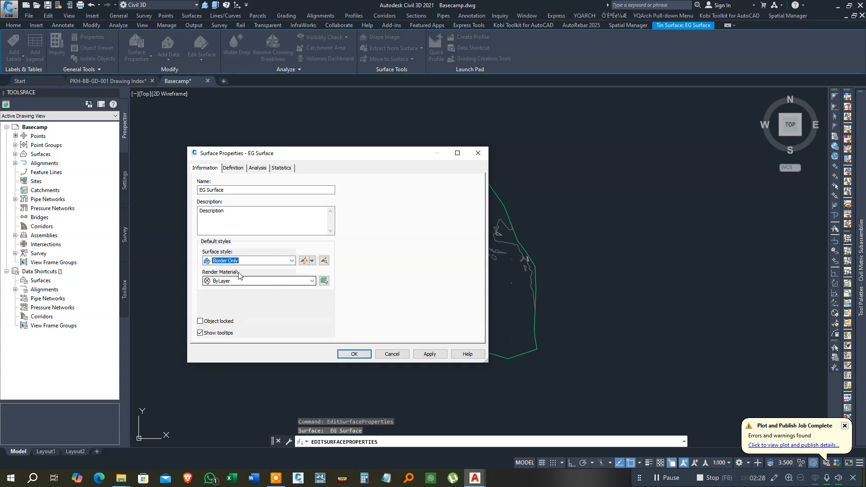
click(420, 354)
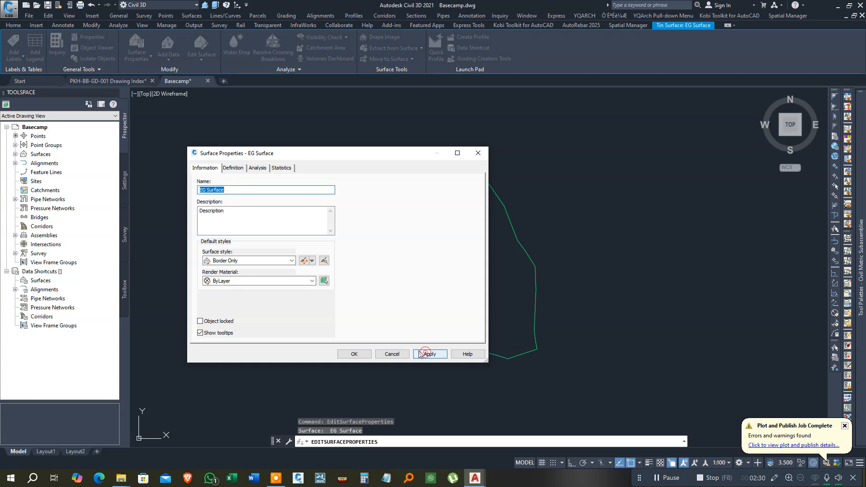
click(391, 354)
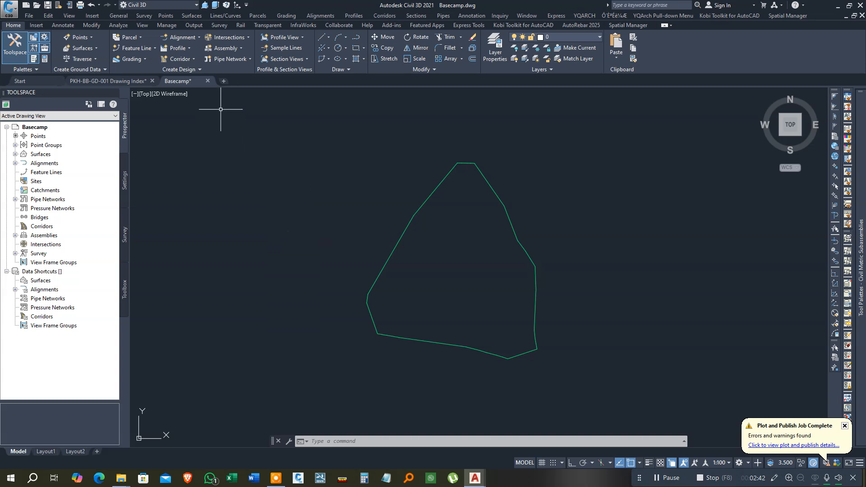
Start a new centerline alignment with the Alignment Creation Tools and name it Alignment - JJ.
click(183, 39)
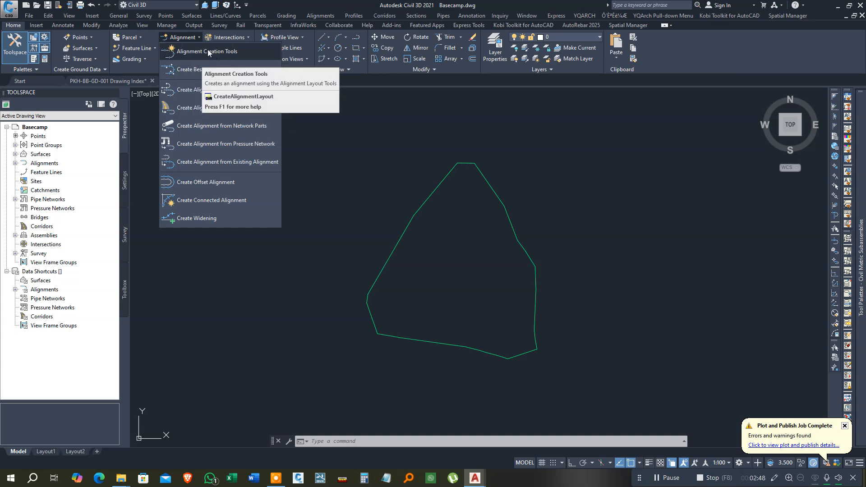
click(190, 38)
click(193, 40)
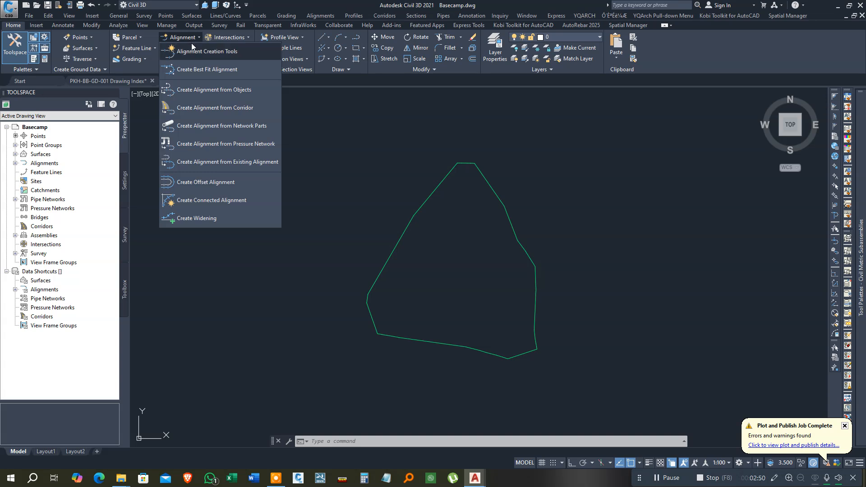
click(216, 52)
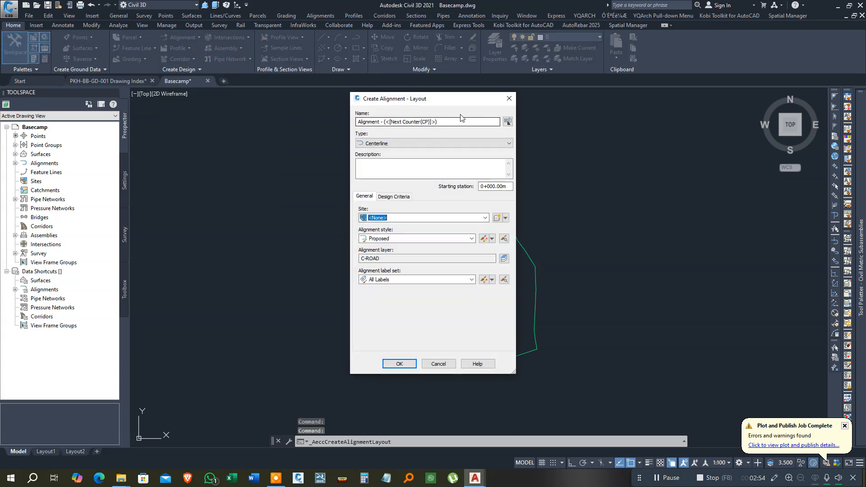
click(459, 120)
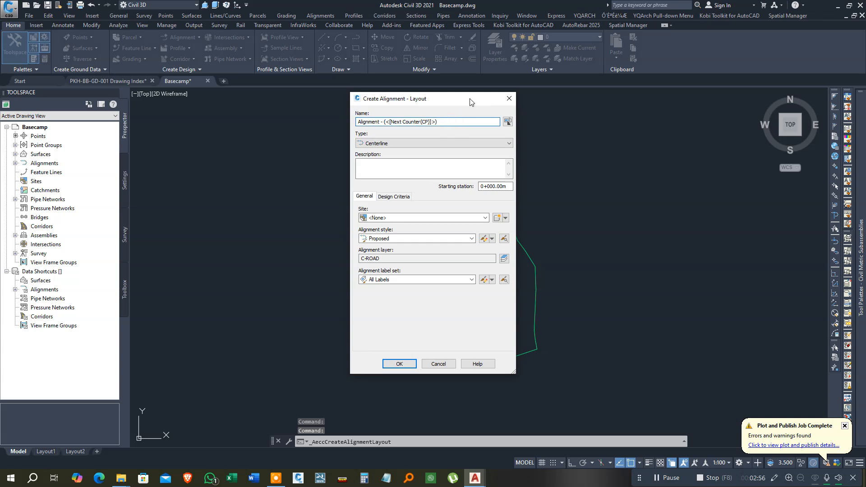
drag(469, 98, 302, 101)
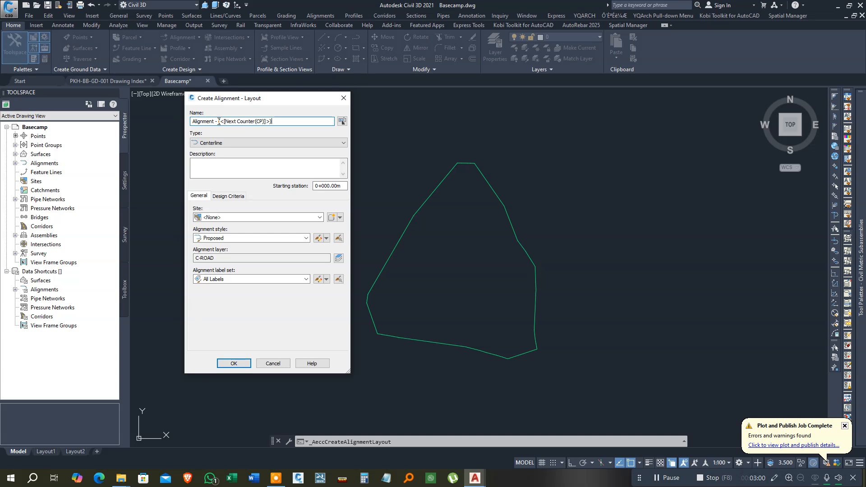
drag(218, 122, 317, 123)
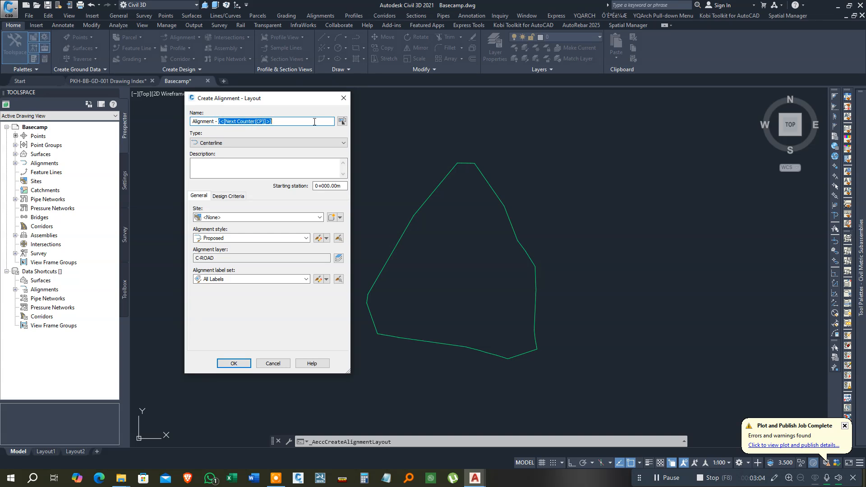
text(JJ)
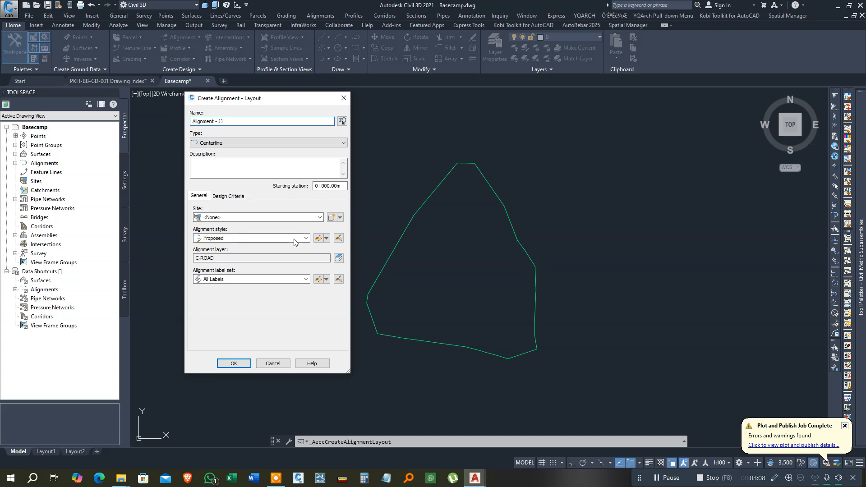
Review the starting station, site and starting design speed settings of the new alignment.
click(340, 189)
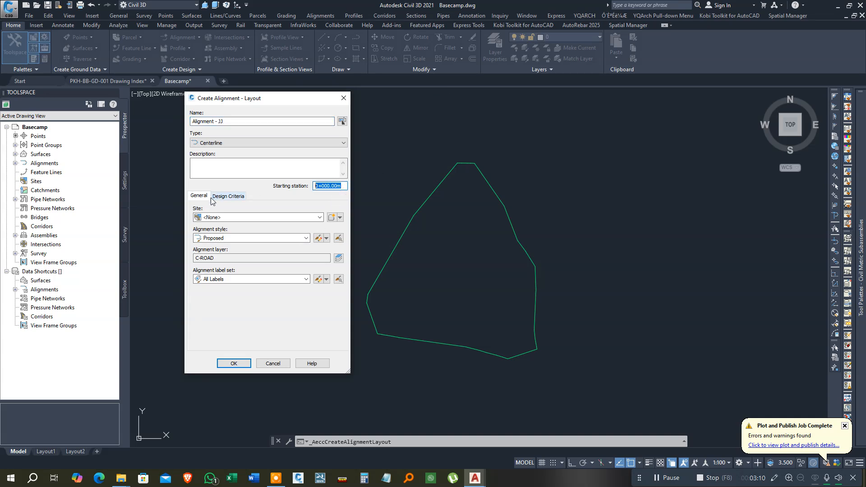
click(262, 220)
click(260, 220)
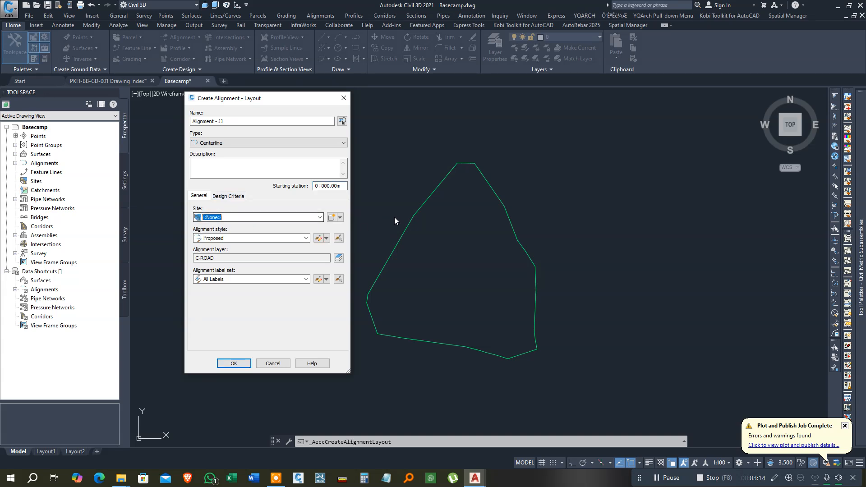
click(228, 196)
click(222, 217)
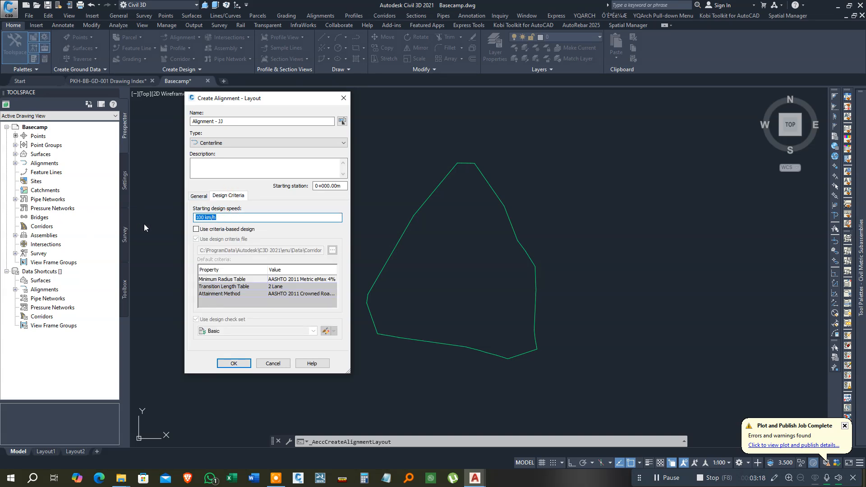
click(222, 217)
click(194, 197)
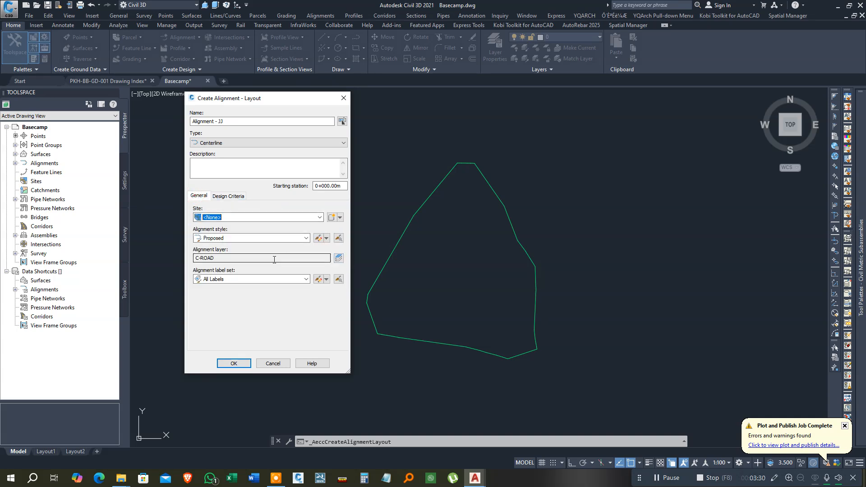
Keep the Proposed alignment style, review the available label sets, and accept the alignment's creation settings.
click(271, 238)
click(271, 238)
click(270, 238)
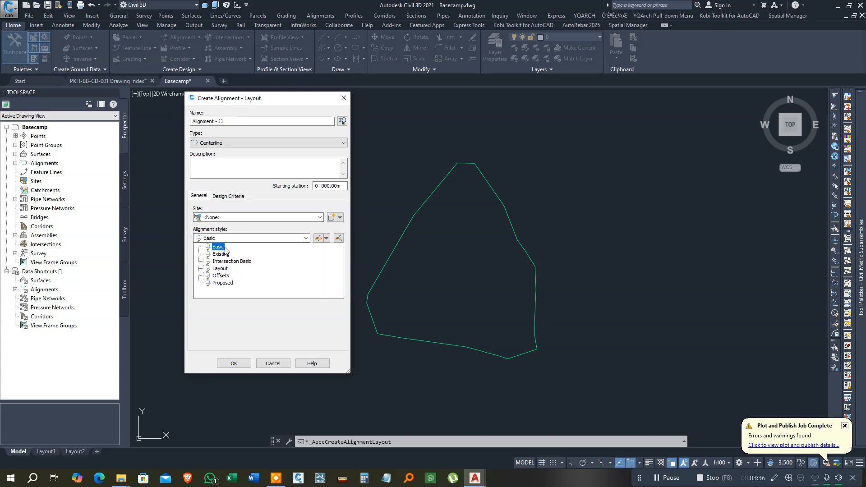
click(295, 236)
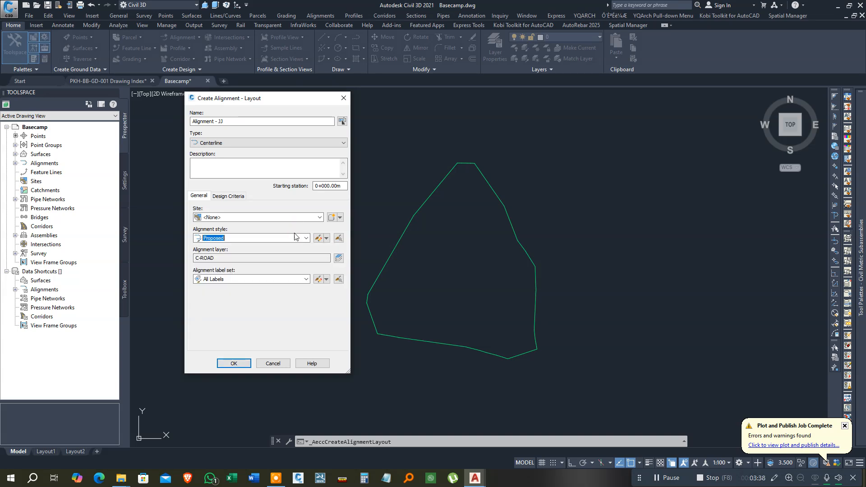
click(297, 279)
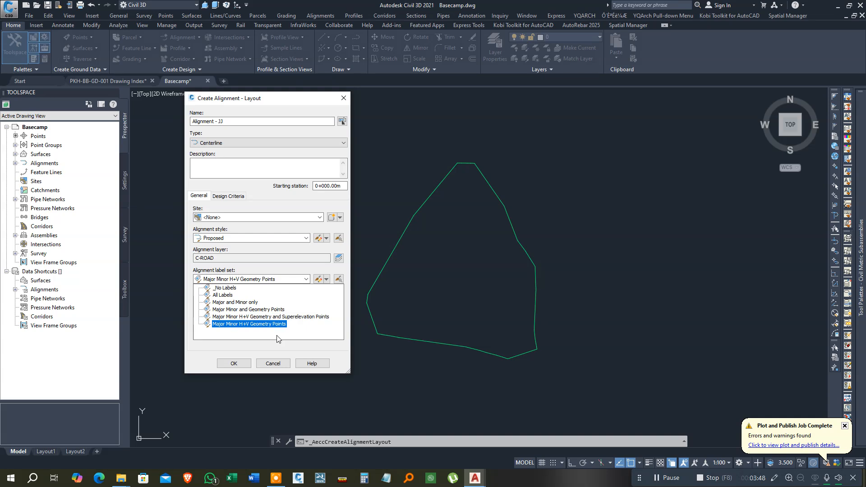
click(230, 366)
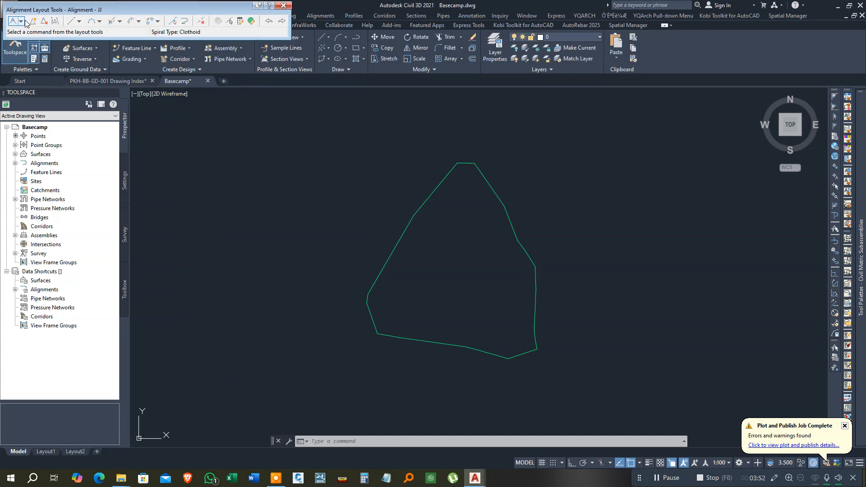
Review the curve and spiral settings of the alignment layout and close them without changes.
click(21, 21)
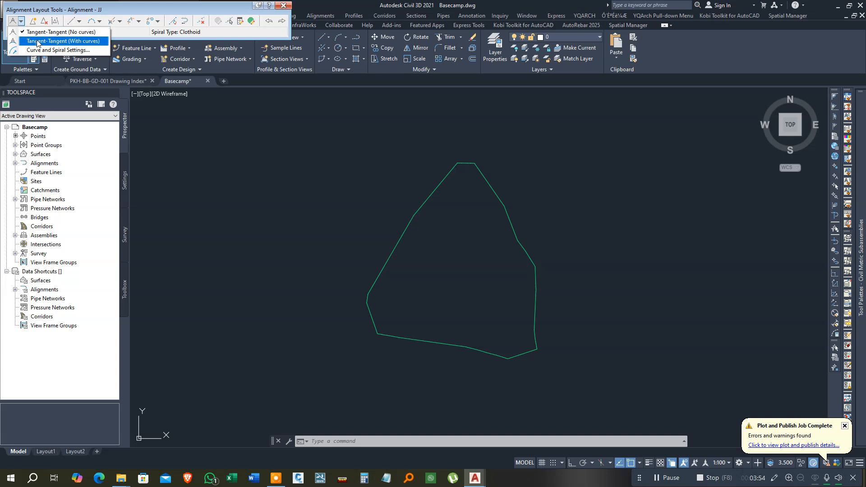
click(64, 50)
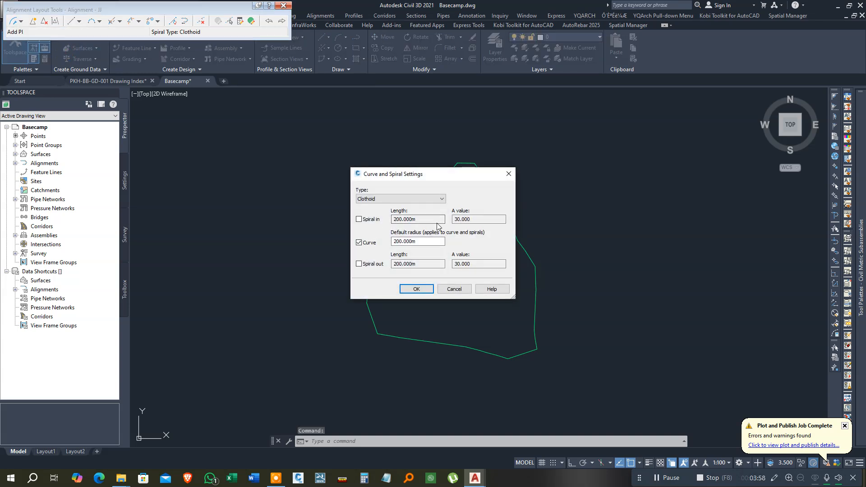
click(453, 289)
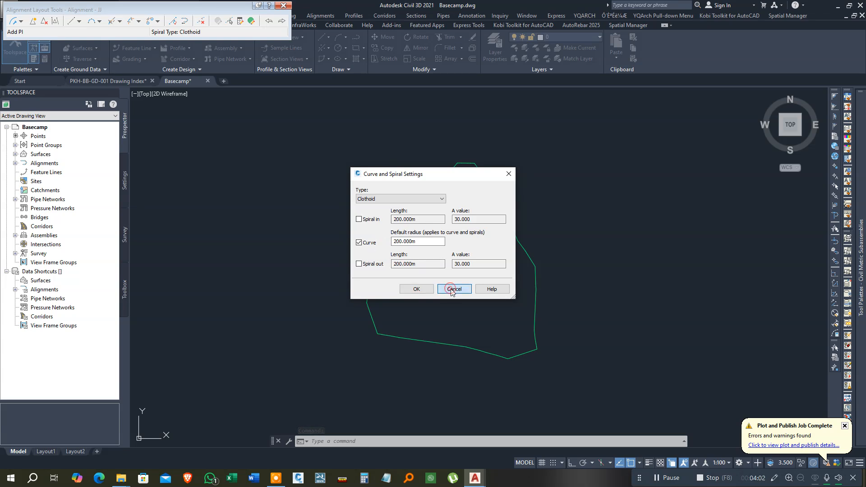
Draw the alignment as Tangent-Tangent (No curves) from the boundary's southwest corner through two interior points to the vertex on its northeast edge.
click(21, 22)
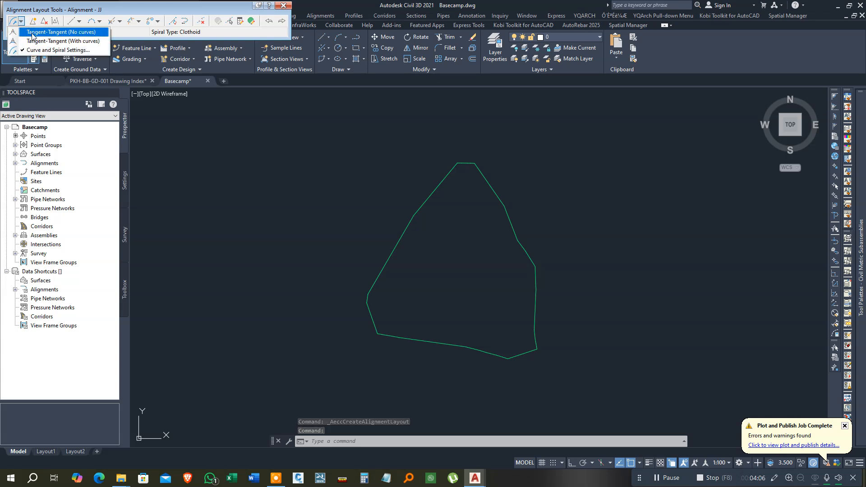
click(33, 33)
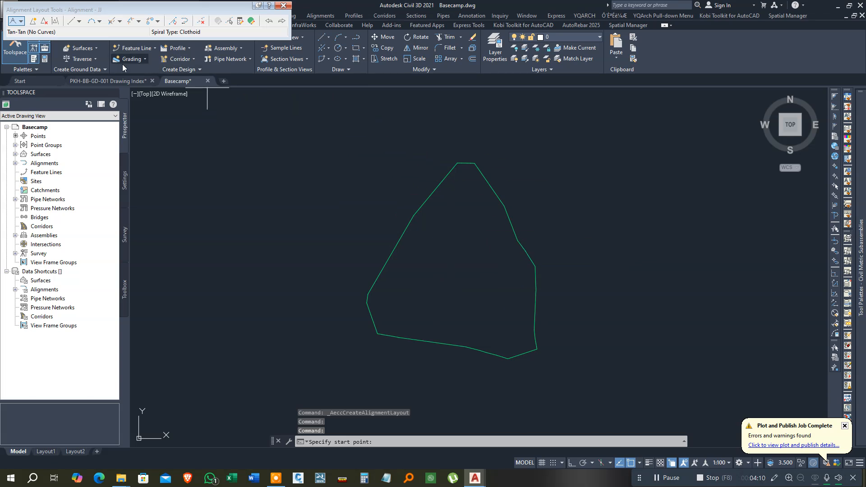
click(379, 334)
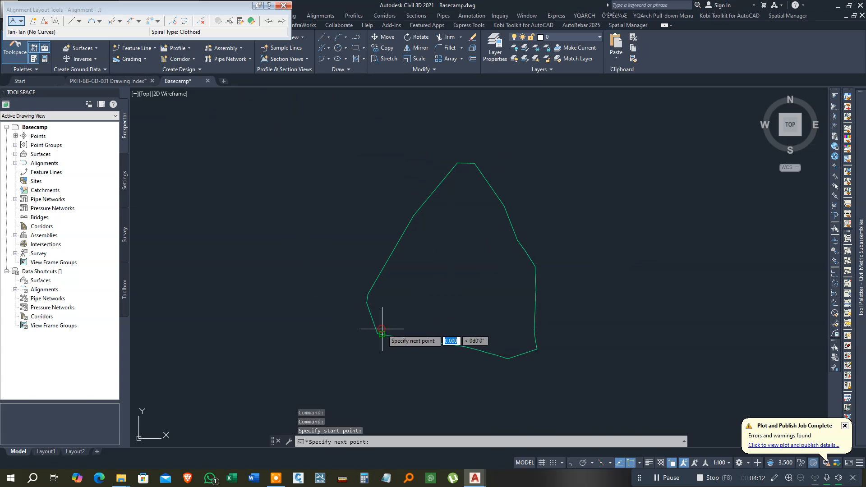
click(442, 277)
click(502, 271)
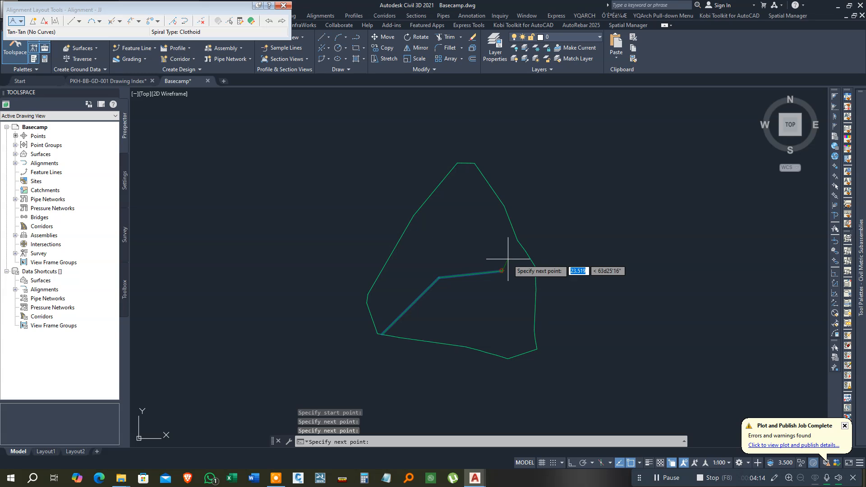
click(517, 241)
key(Return)
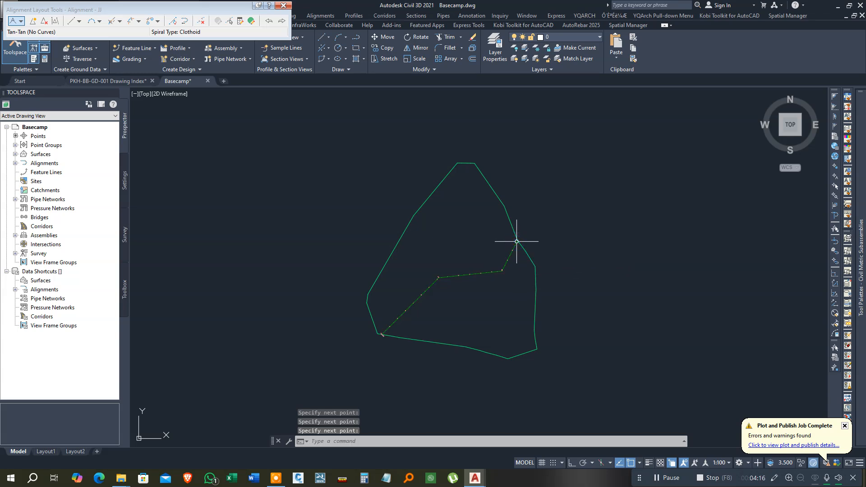
Examine the station and point-of-intersection labels along the new alignment.
scroll(428, 274, up, 8)
scroll(397, 239, up, 5)
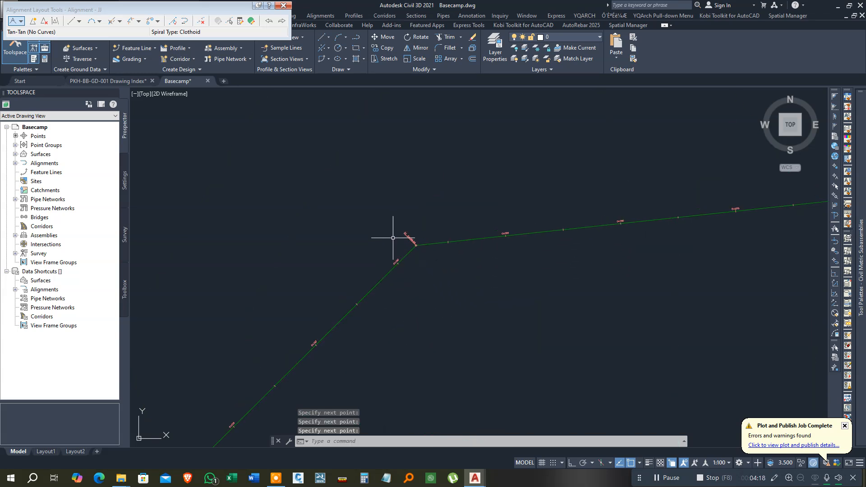
scroll(435, 245, up, 5)
scroll(331, 244, down, 3)
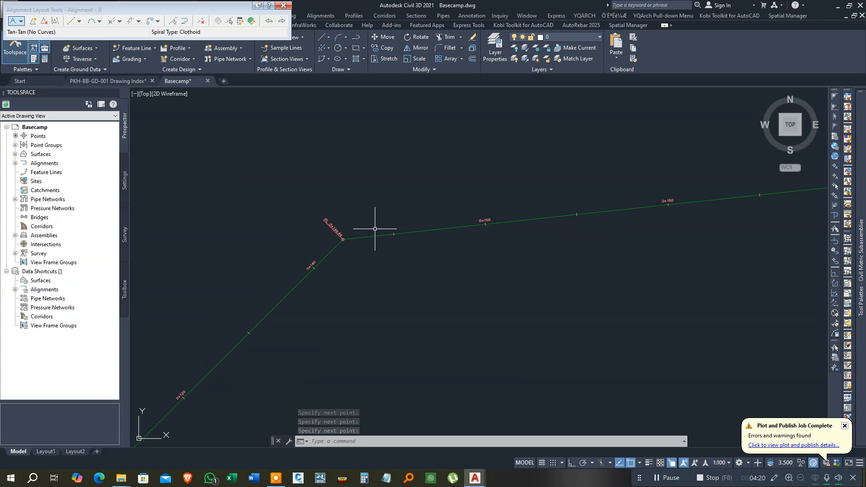
scroll(322, 271, down, 3)
scroll(366, 271, down, 8)
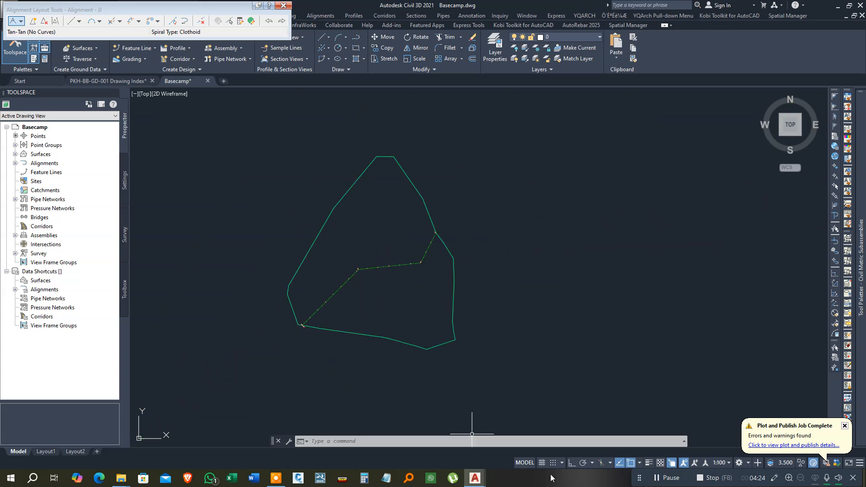
scroll(346, 306, up, 6)
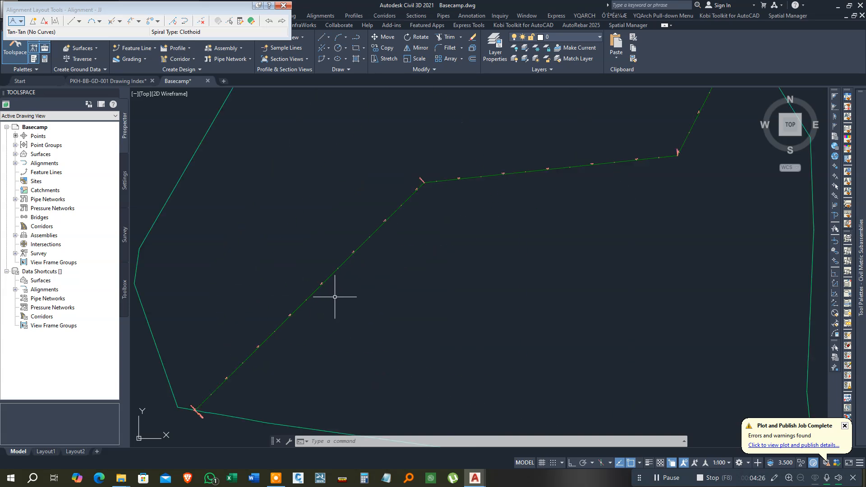